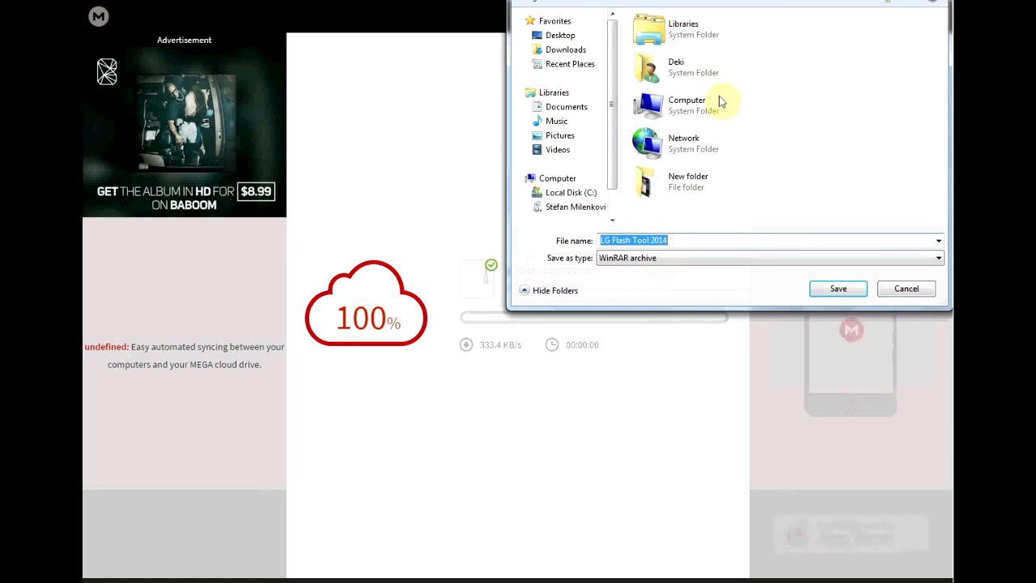
Save the downloaded LG Flash Tool 2014 WinRAR archive to the Desktop.
click(863, 289)
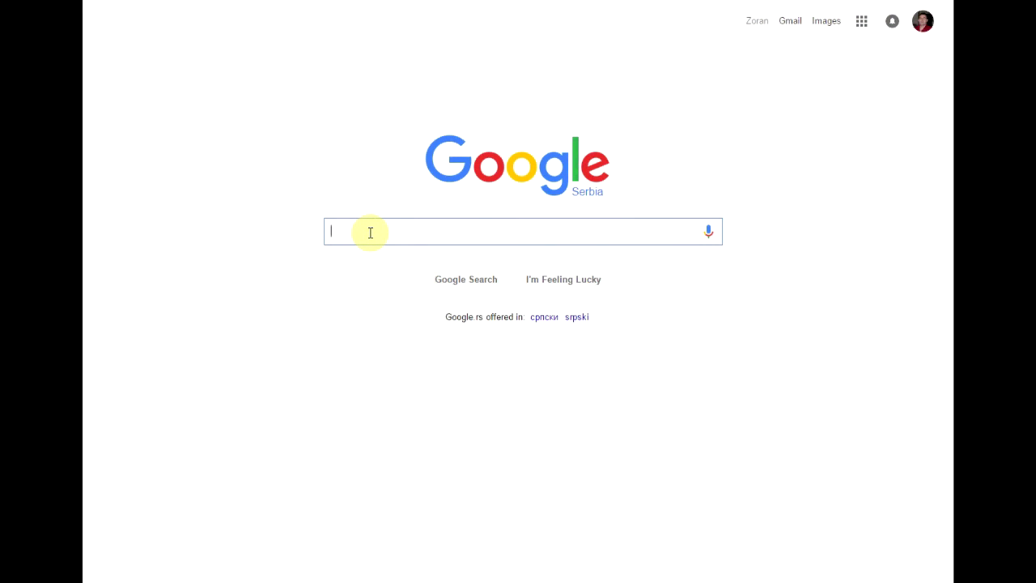
Search Google for "lg g2 firmware" and open the LG G2 Firmware List on lg-phone-firmware.com.
text(g g2 )
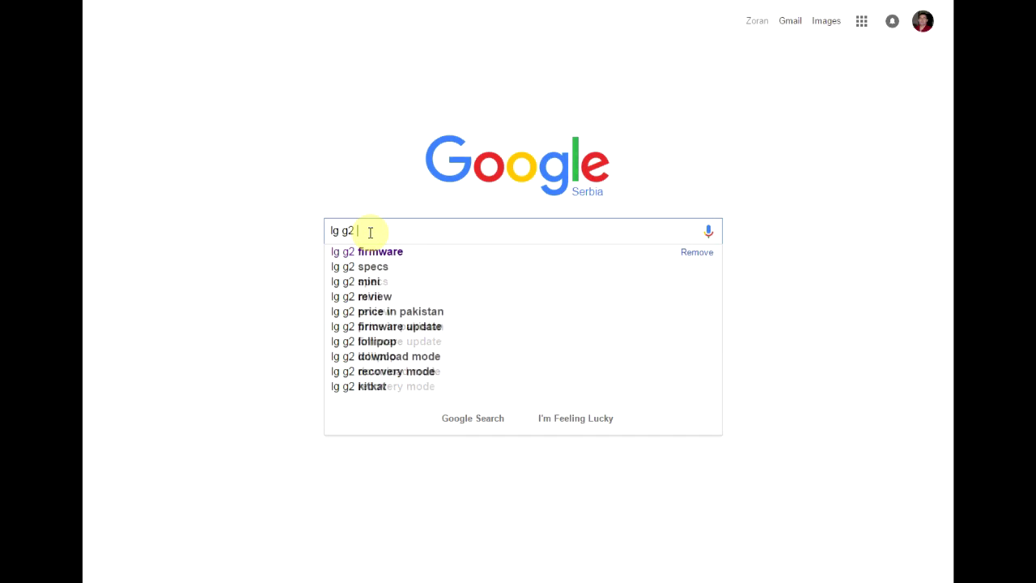
text(firmware)
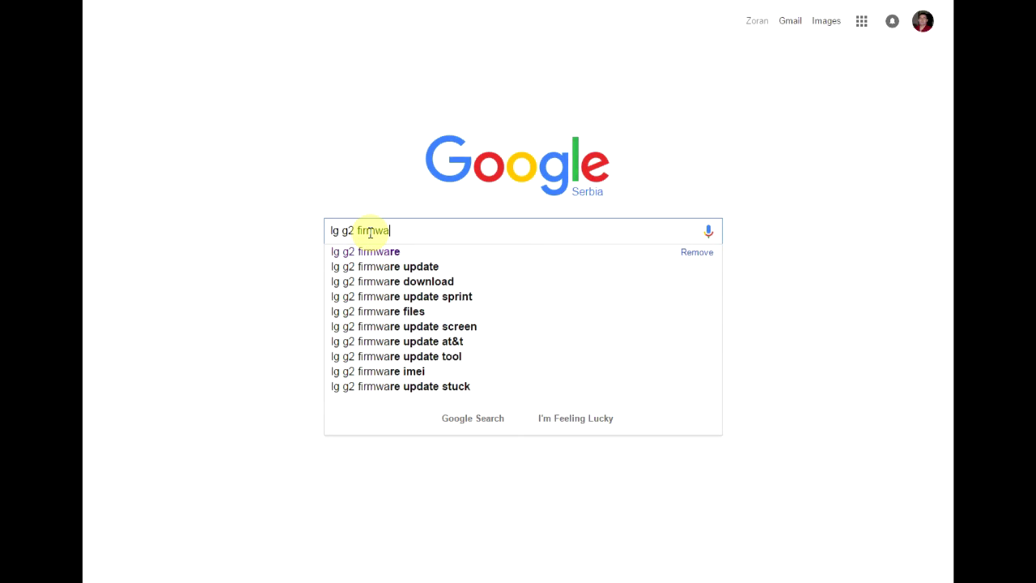
click(398, 254)
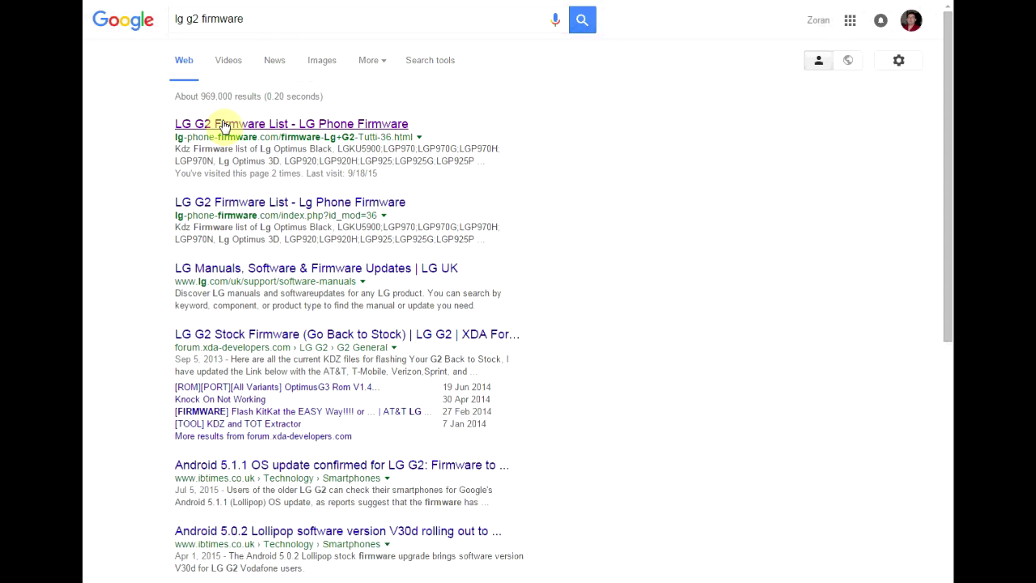
click(231, 124)
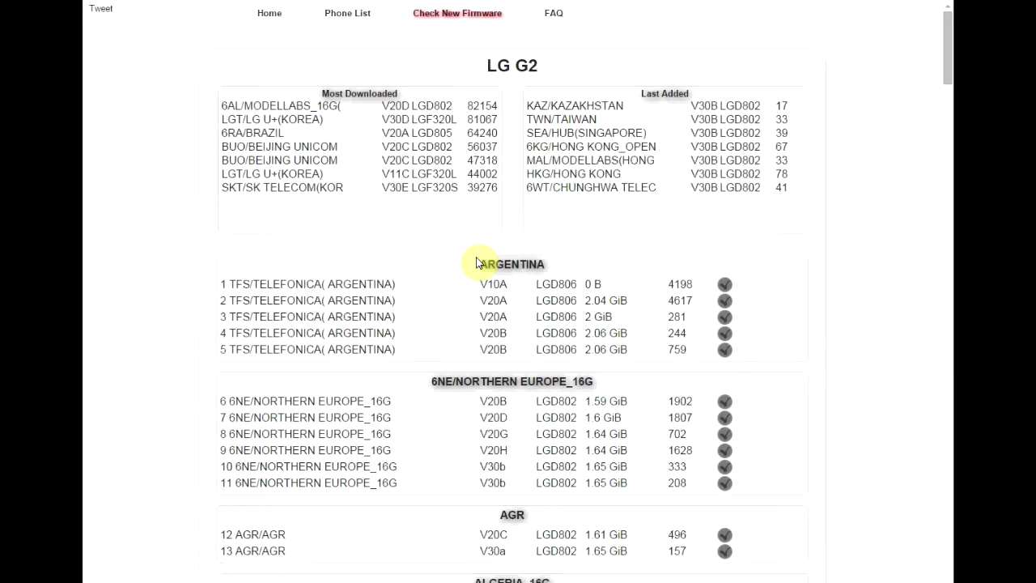
Examine the LG G2 firmware list by country, checking the carrier entries for Croatia and Serbia.
scroll(837, 138, down, 15)
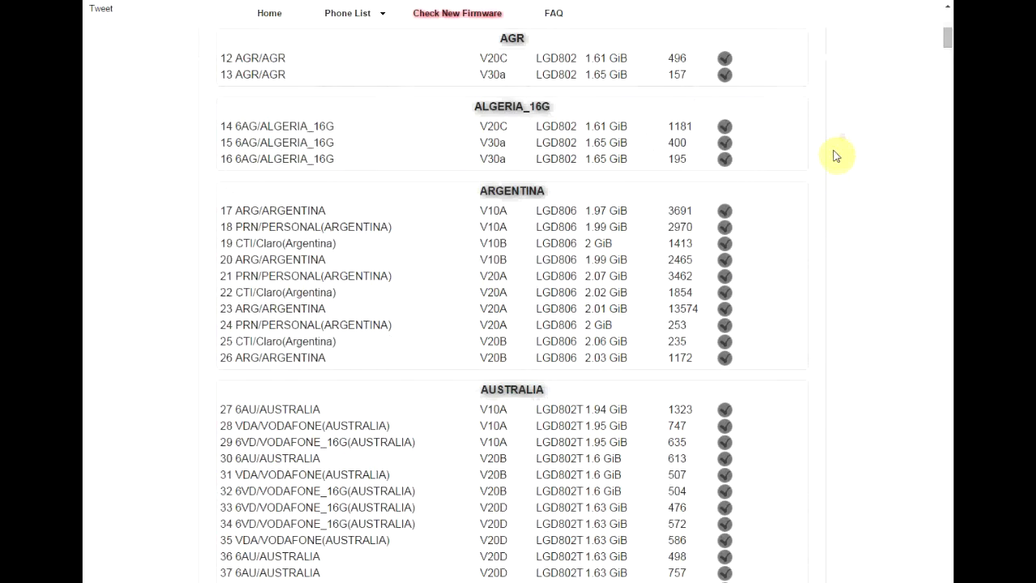
scroll(837, 176, down, 10)
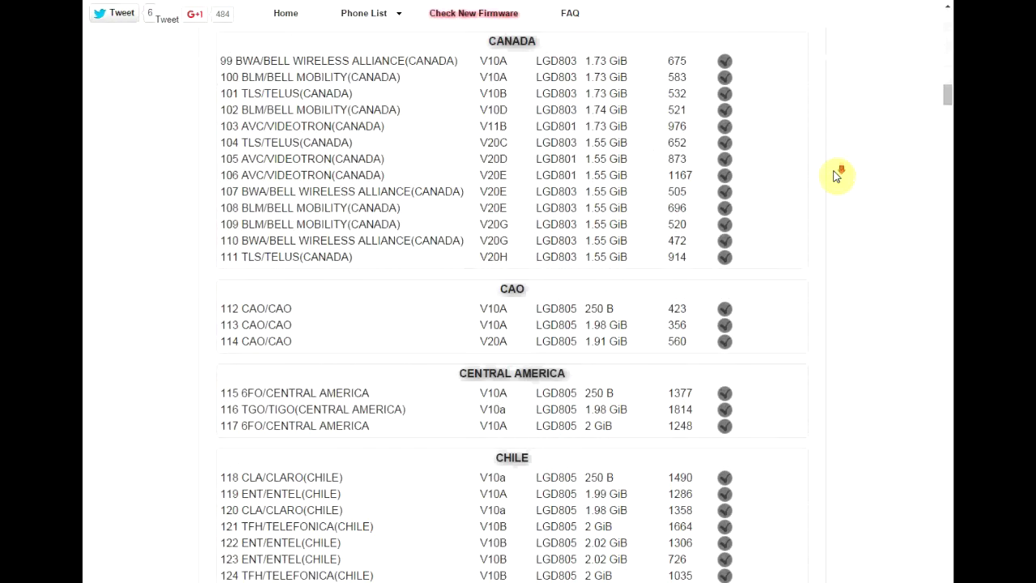
scroll(837, 176, down, 8)
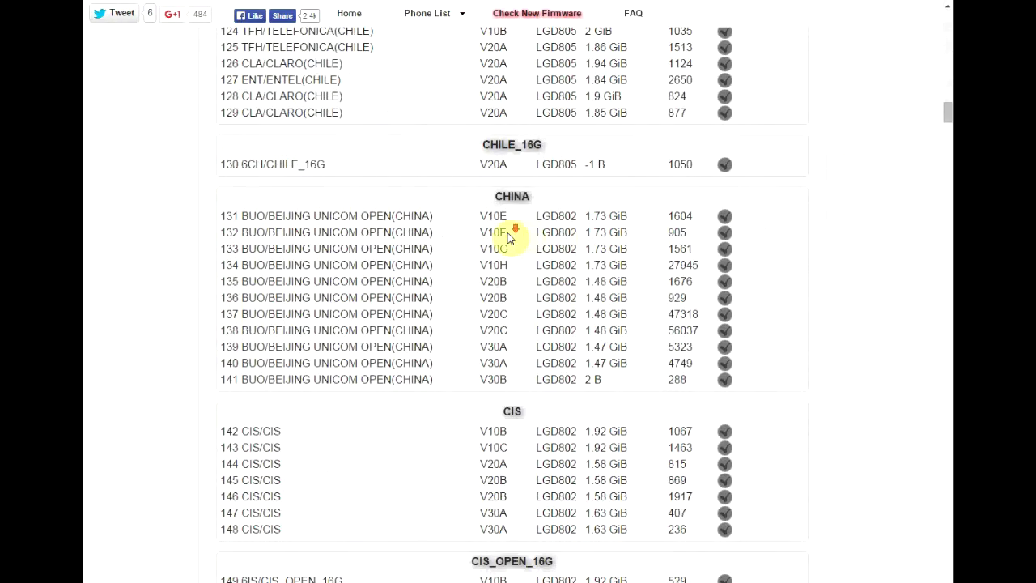
scroll(508, 236, down, 7)
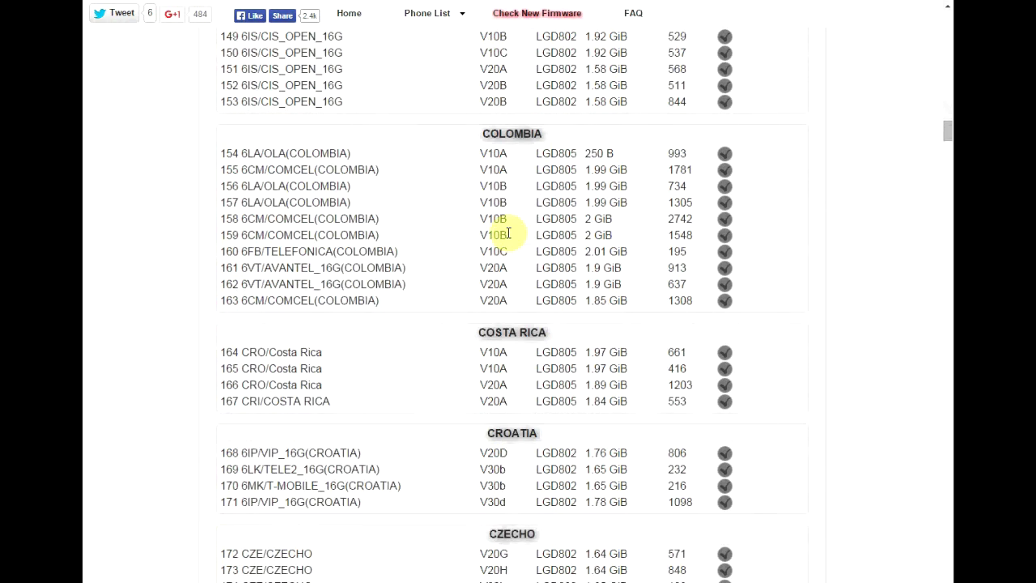
drag(237, 385, 348, 391)
click(472, 392)
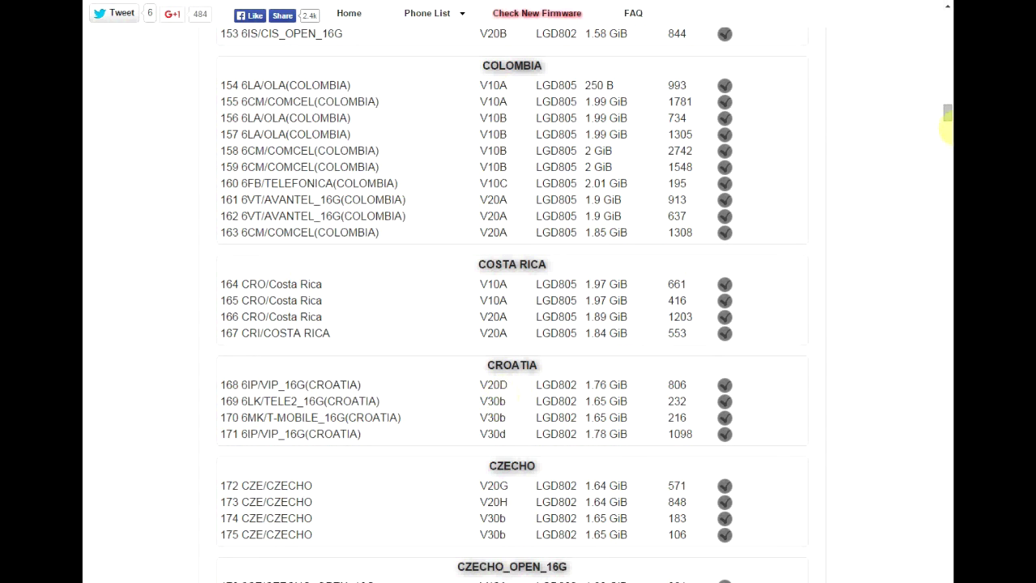
drag(949, 118, 944, 377)
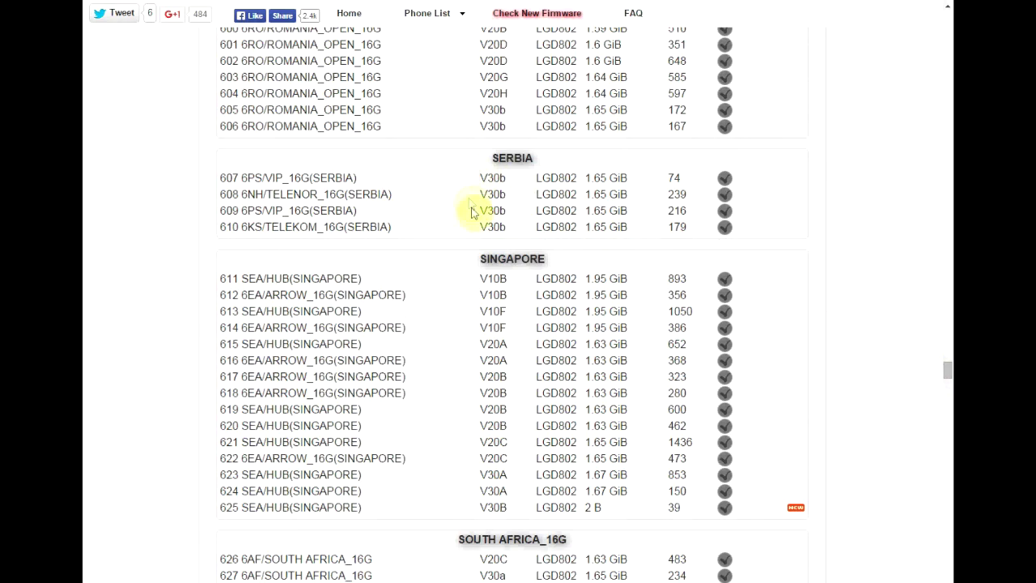
triple_click(328, 177)
triple_click(316, 194)
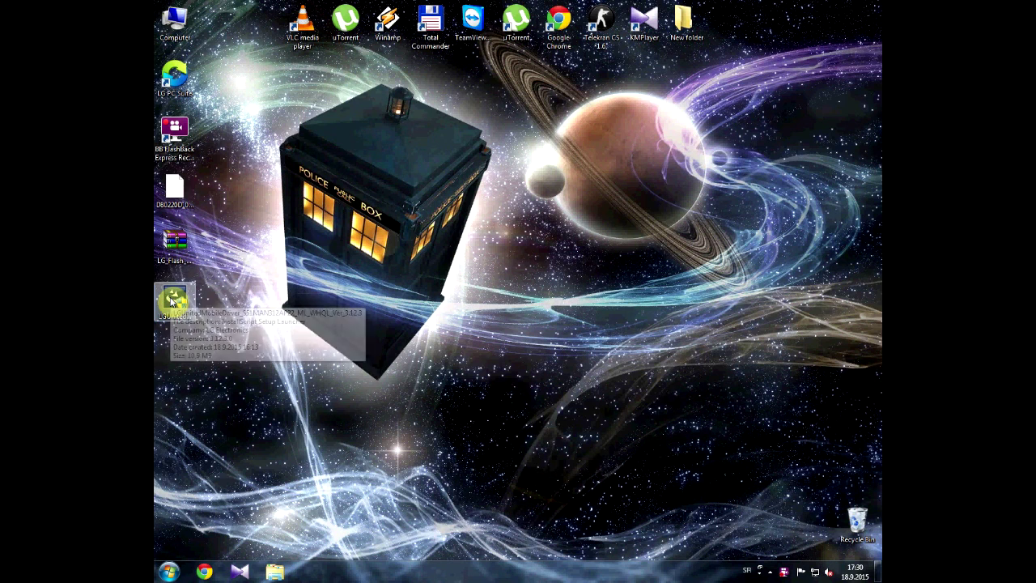
Install the LG United Mobile Driver from the desktop installer, using Serbian (Srpski) as the installation language.
double_click(173, 301)
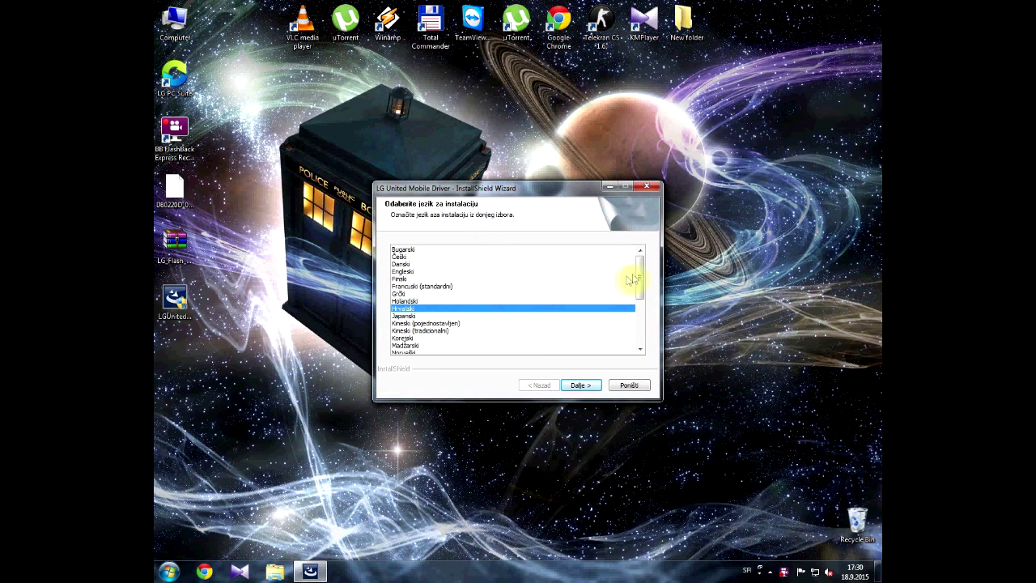
drag(640, 278, 644, 325)
click(418, 316)
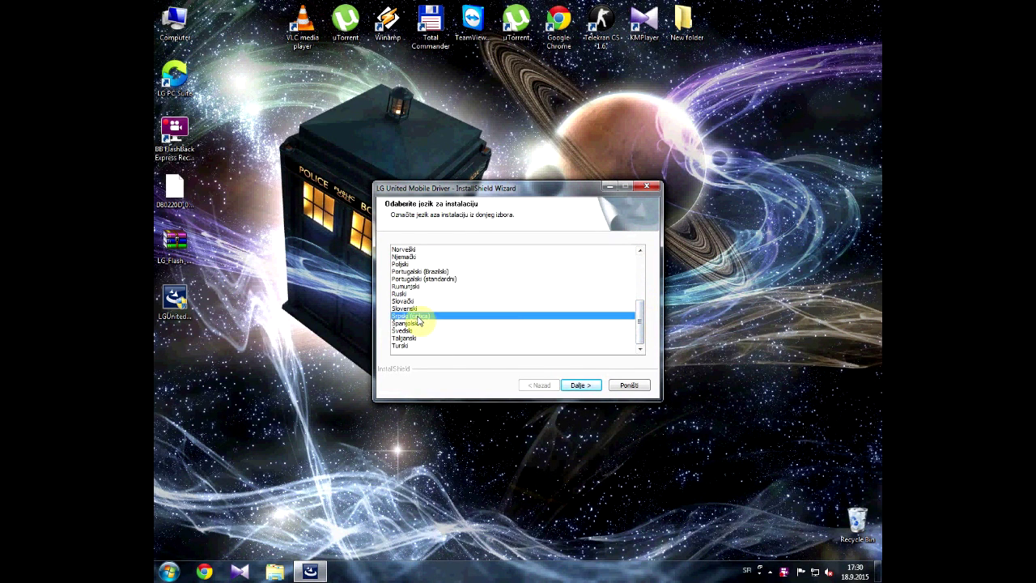
click(581, 387)
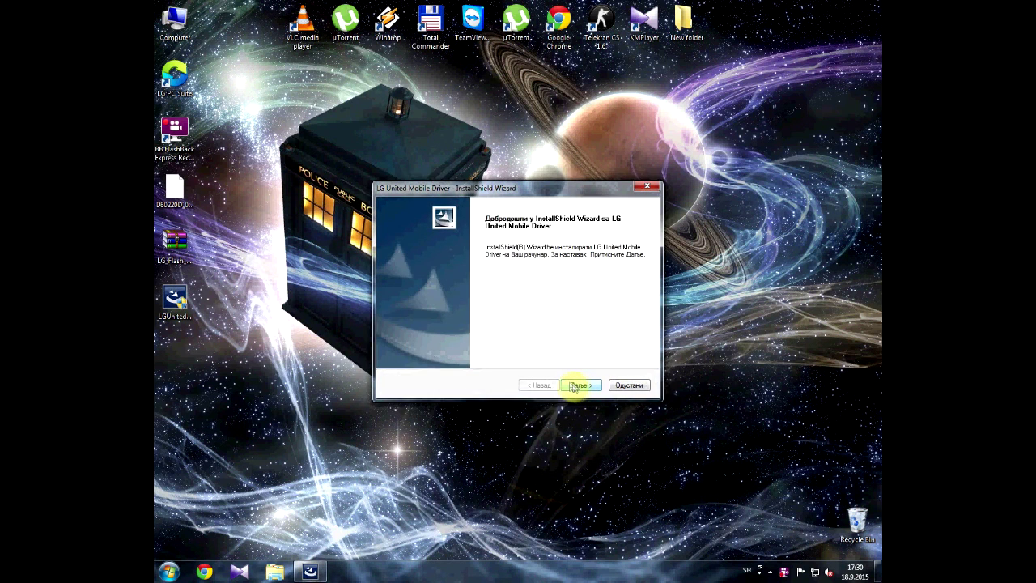
click(578, 386)
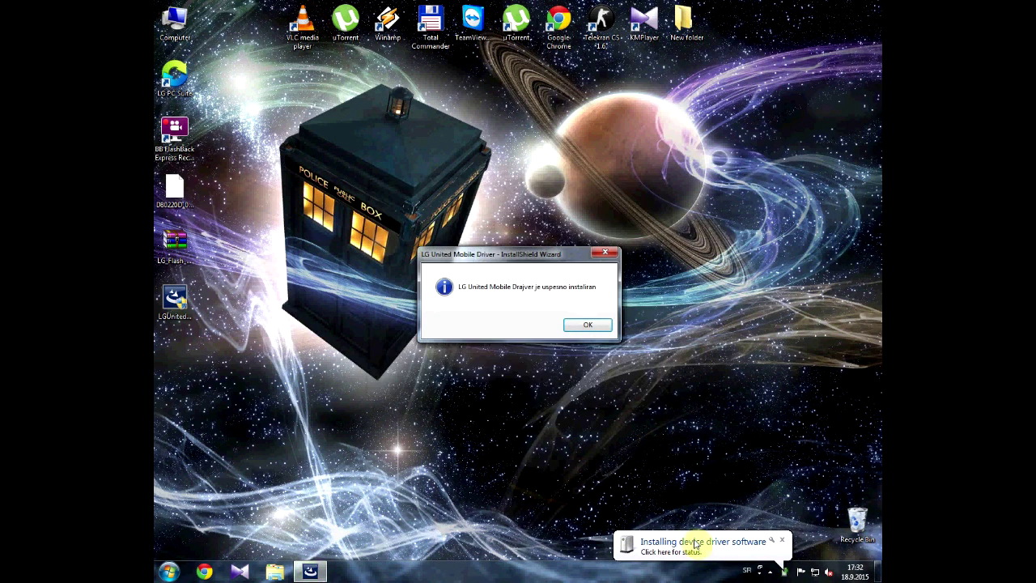
click(579, 325)
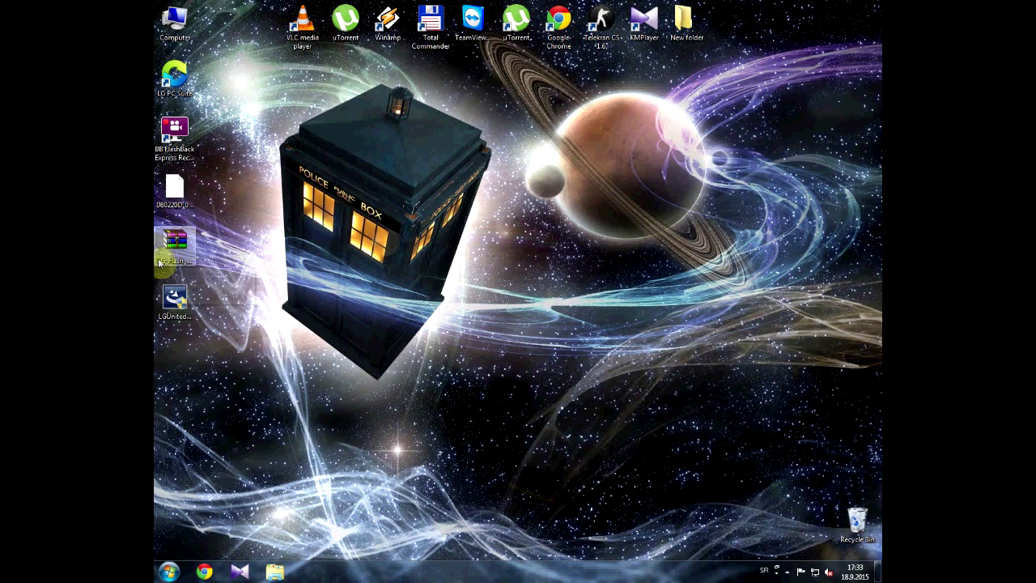
Launch the LGFlashTool2014 application from the LG Flash Tool 2014 folder inside LG_Flash_Tool_2014.zip and close the archive.
double_click(168, 252)
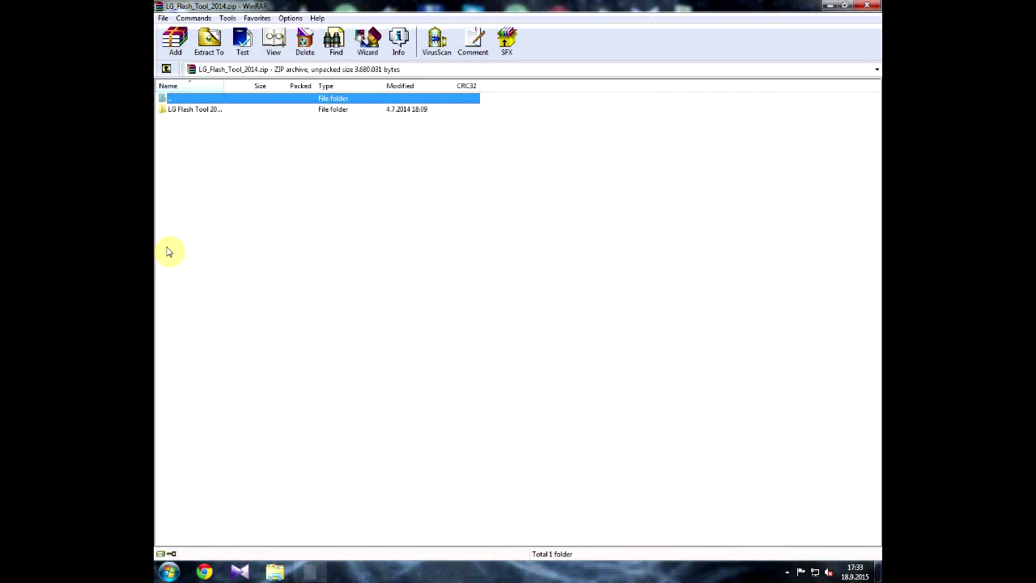
drag(208, 109, 209, 112)
double_click(209, 112)
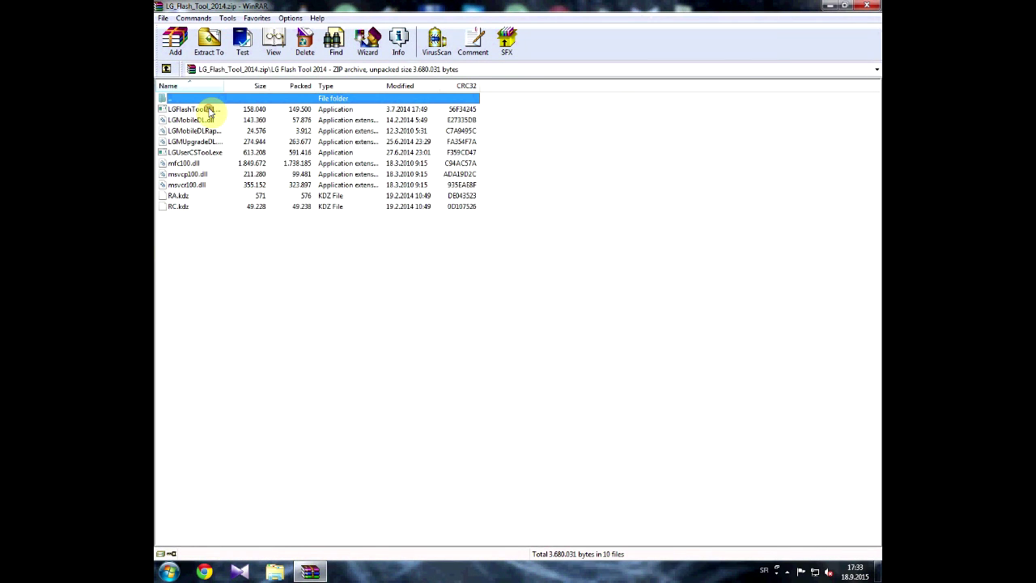
click(209, 112)
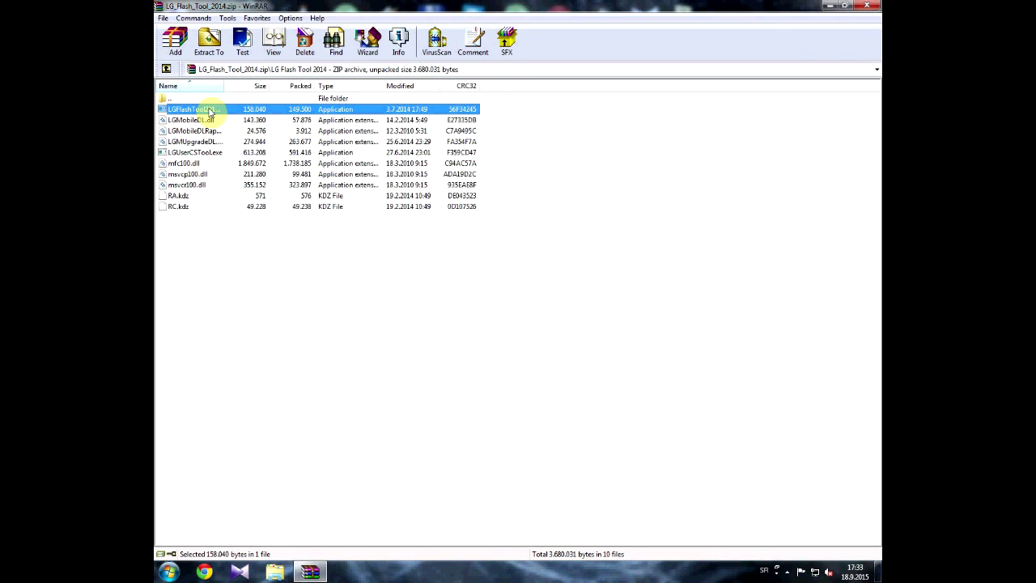
double_click(209, 112)
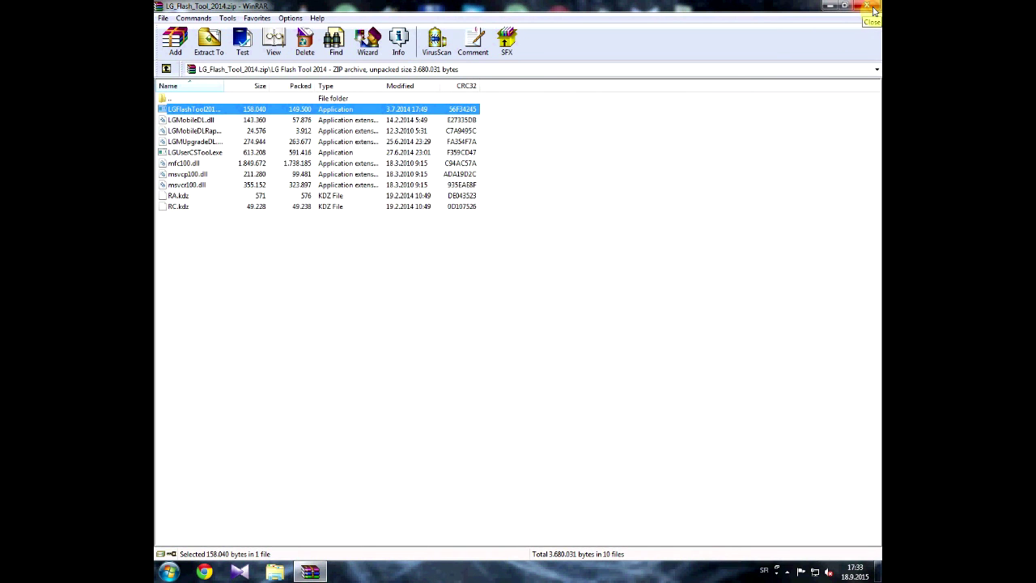
click(871, 6)
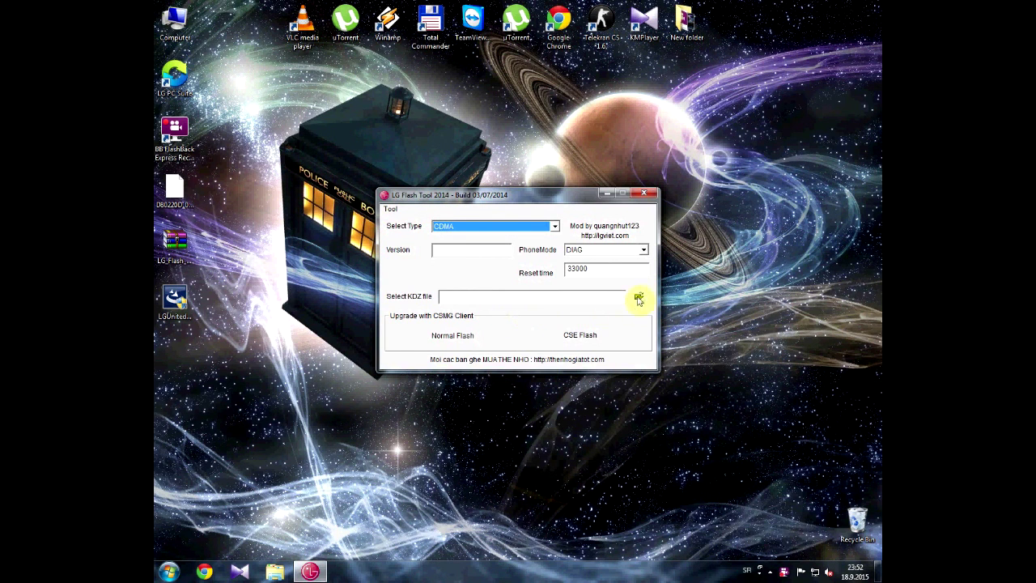
Load D80220D_00.kdz from the Desktop as the KDZ firmware file.
click(639, 298)
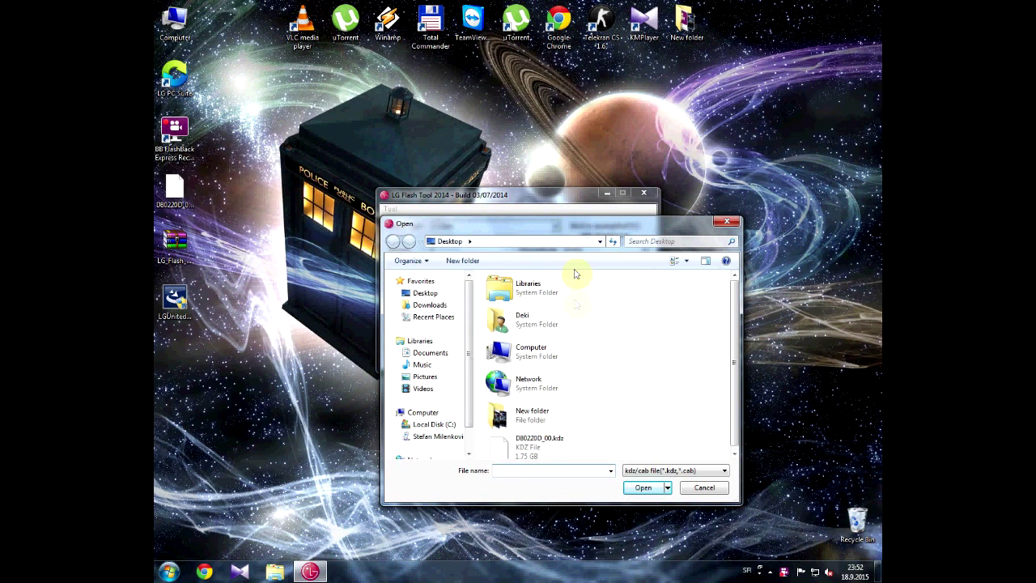
click(534, 447)
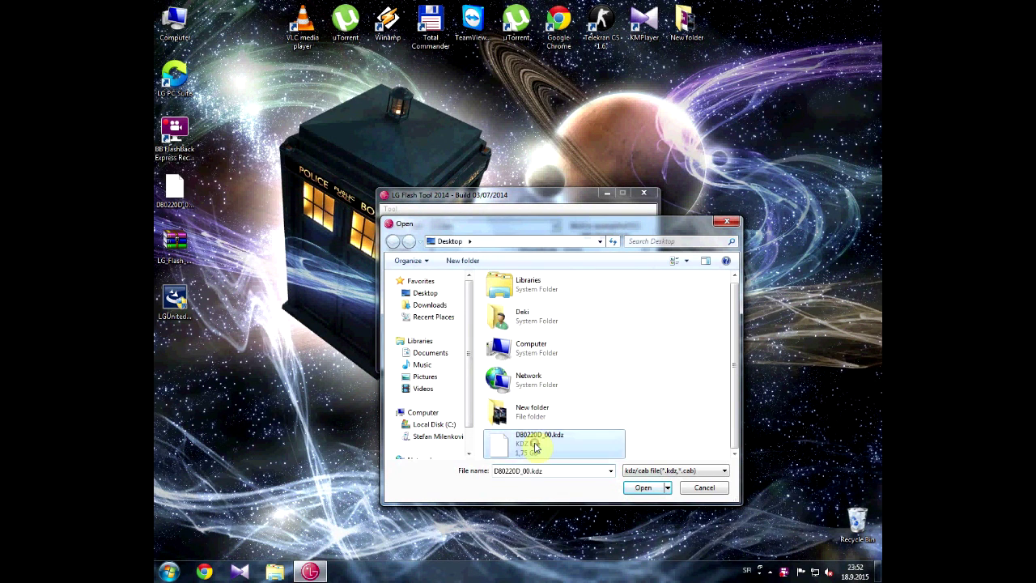
click(641, 488)
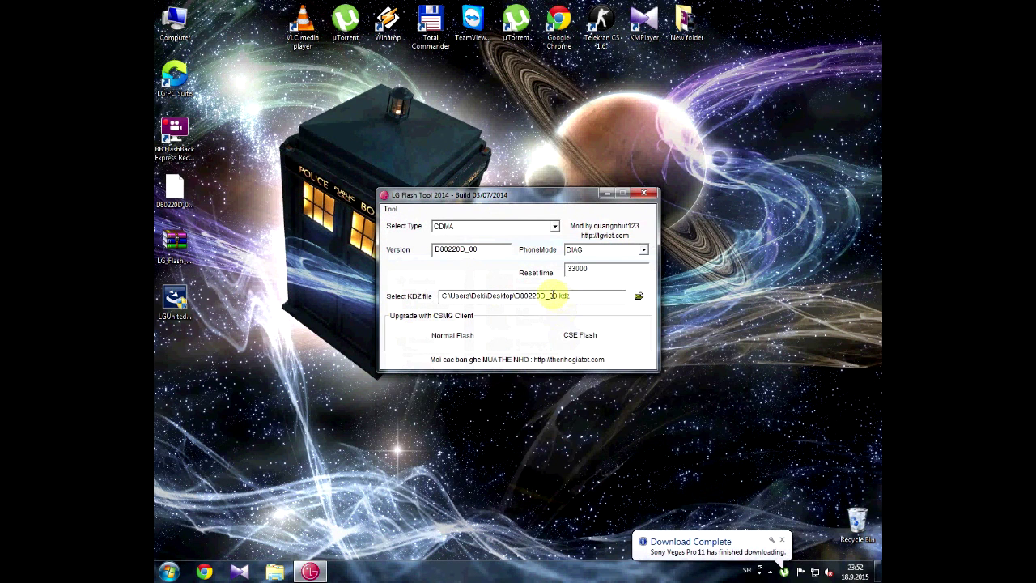
Choose CSE Flash for the loaded firmware and start the process from the phone information window.
click(583, 337)
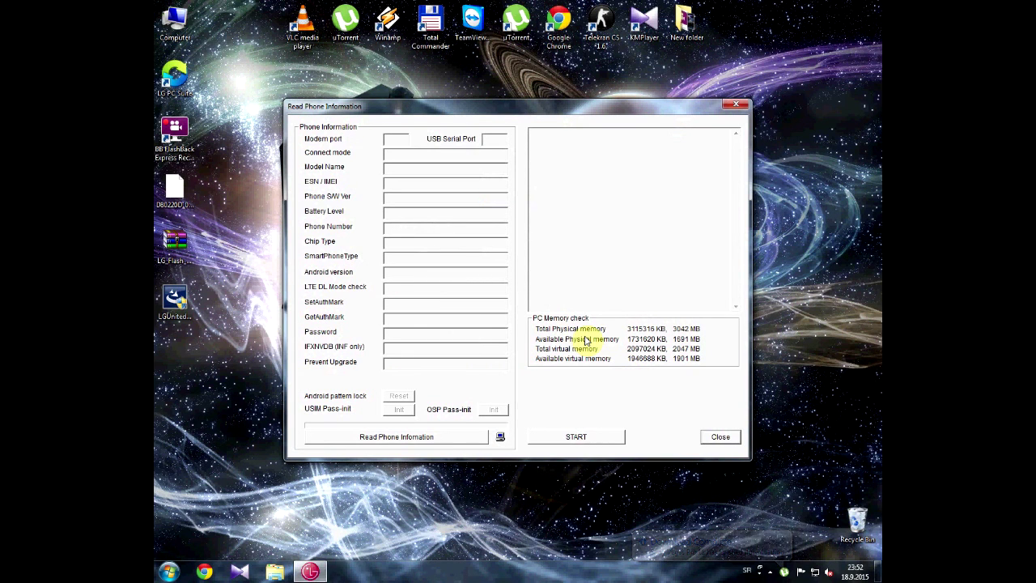
click(577, 437)
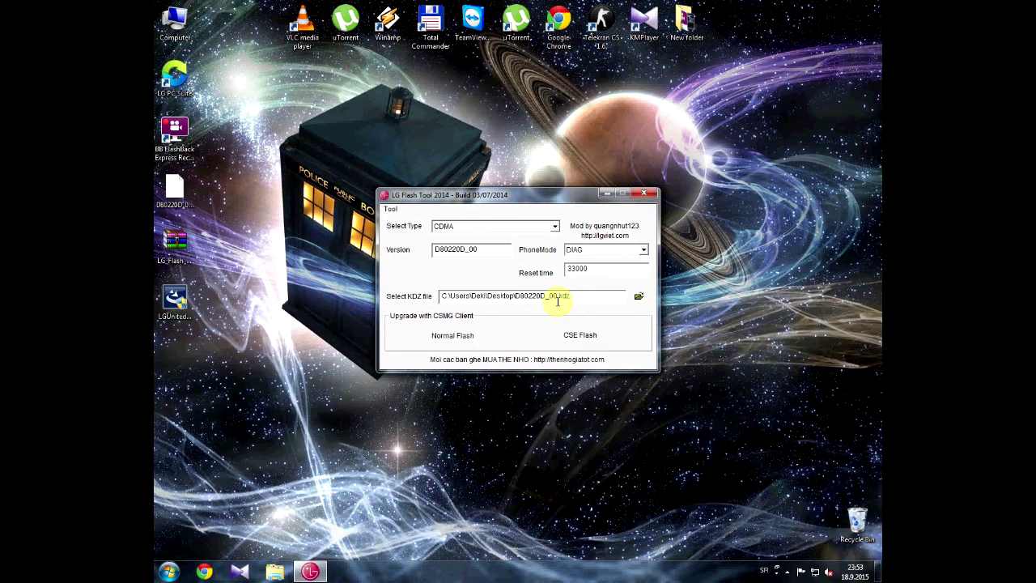
click(615, 328)
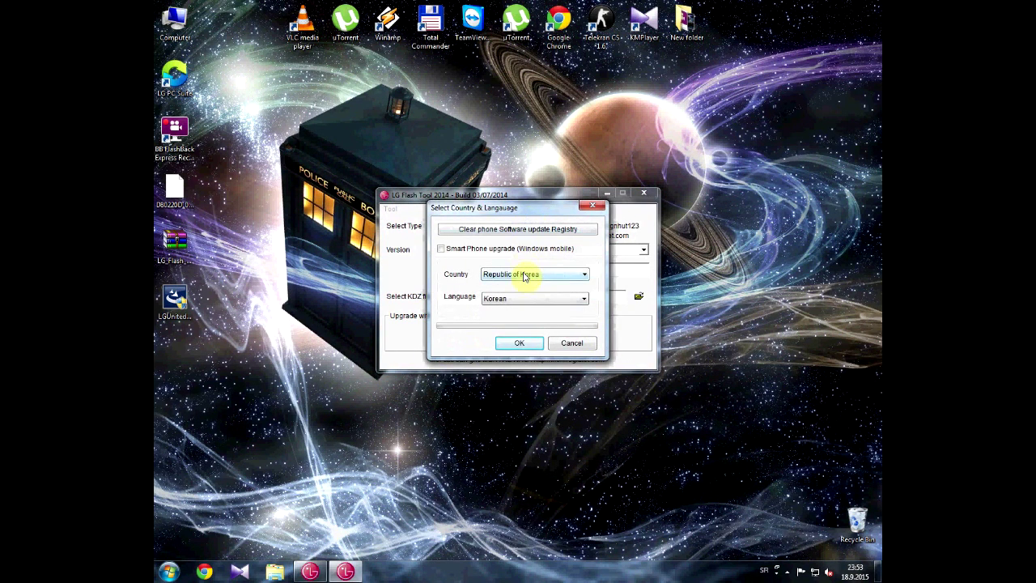
Set the upgrade language to English and confirm the country and language selection to launch the LG Mobile Support Tool.
click(528, 299)
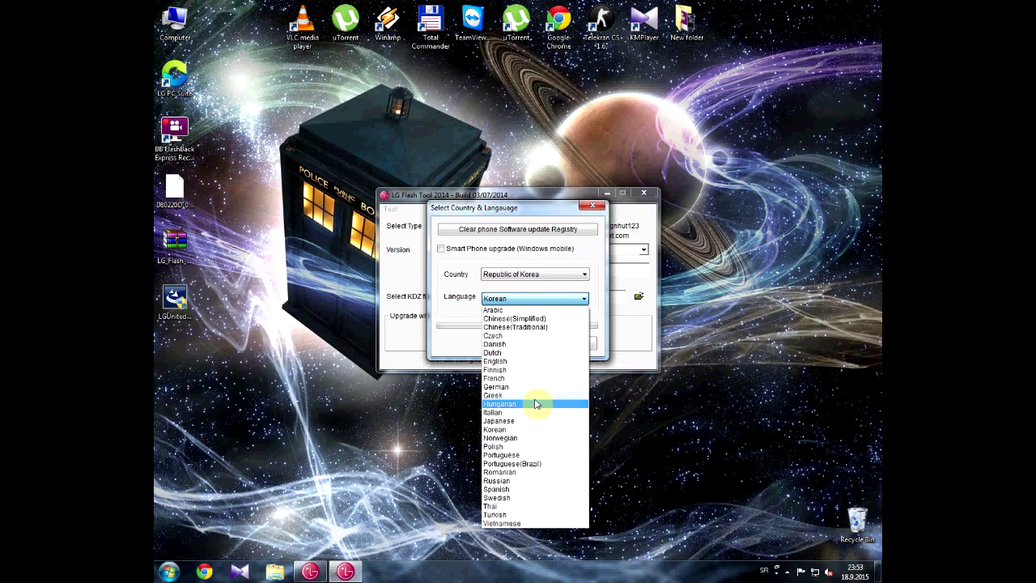
click(531, 361)
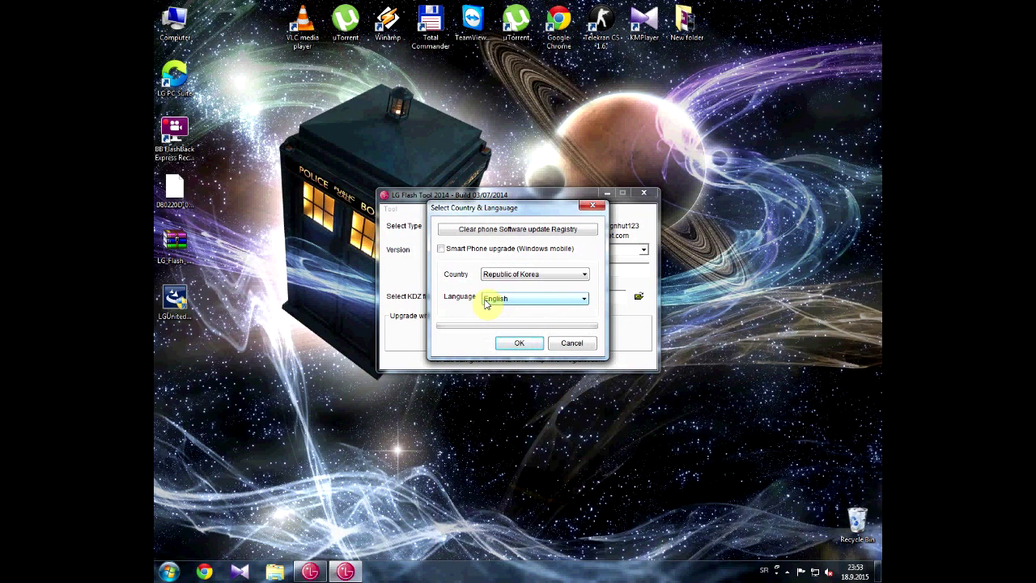
click(517, 343)
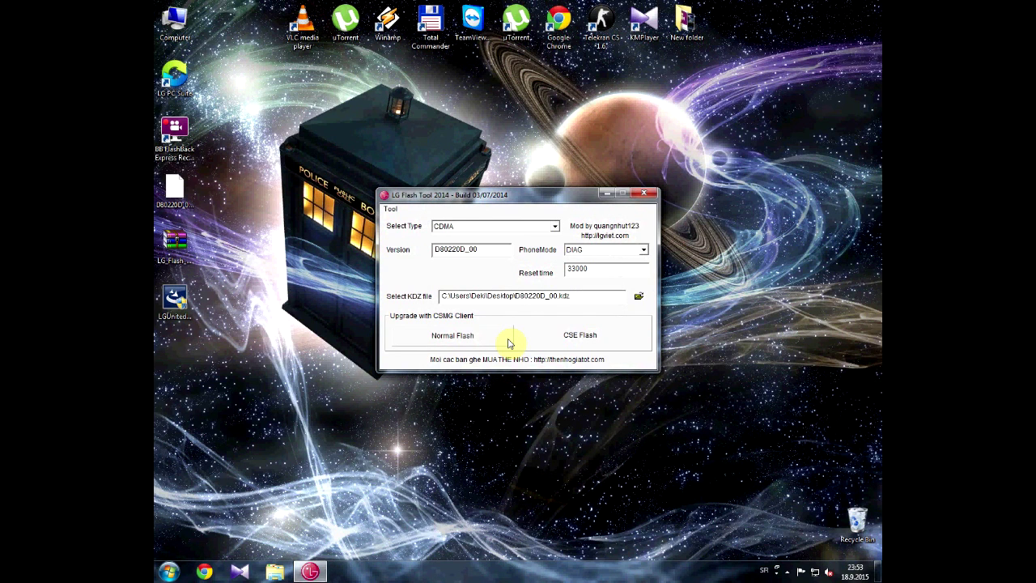
click(509, 344)
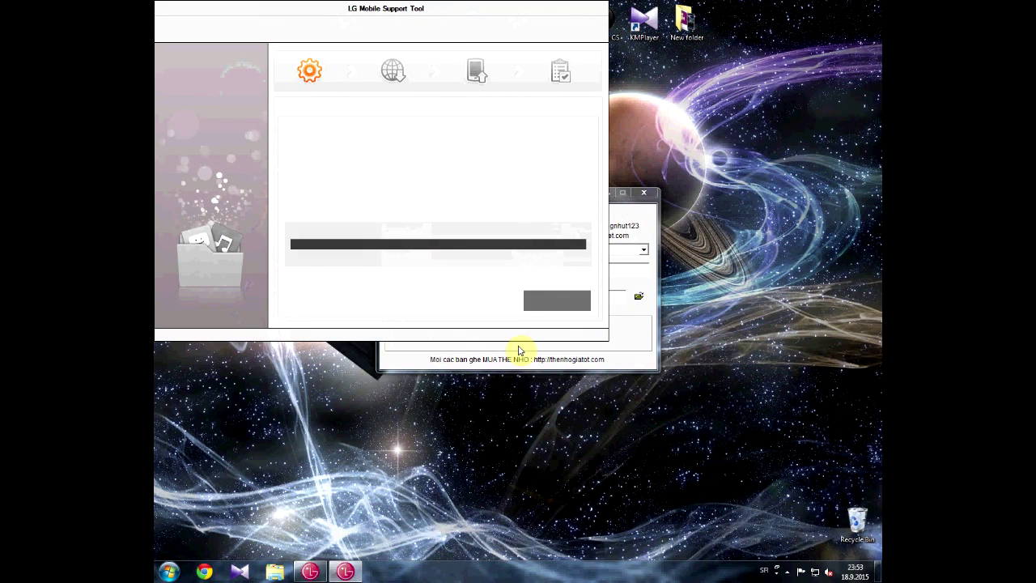